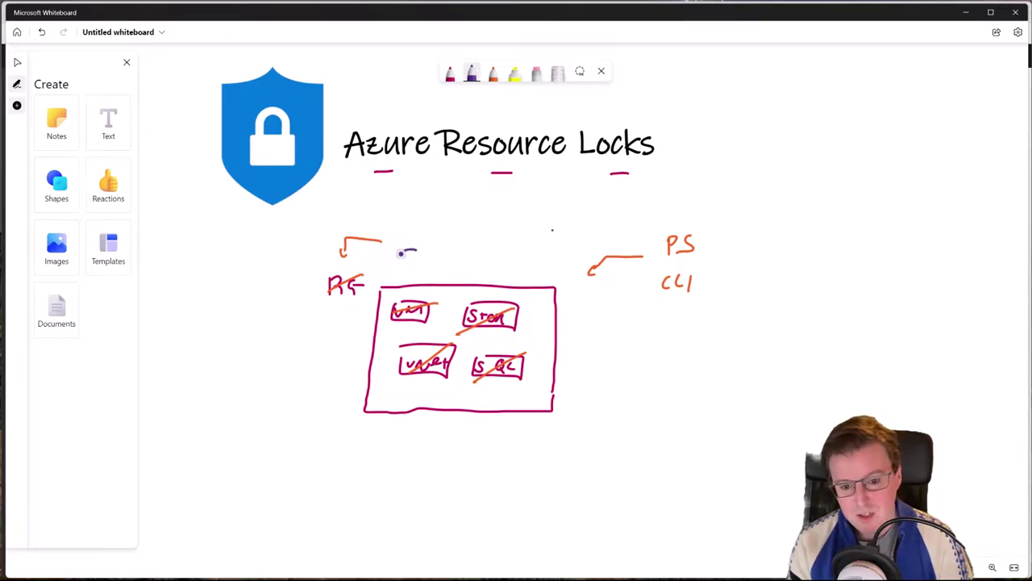
Draw a purple arrow to the resource group box and handwrite the lock types "R/O" and "DEL" above it.
{"action": "left_click_drag", "start_coordinate": [384, 270], "coordinate": [395, 260]}
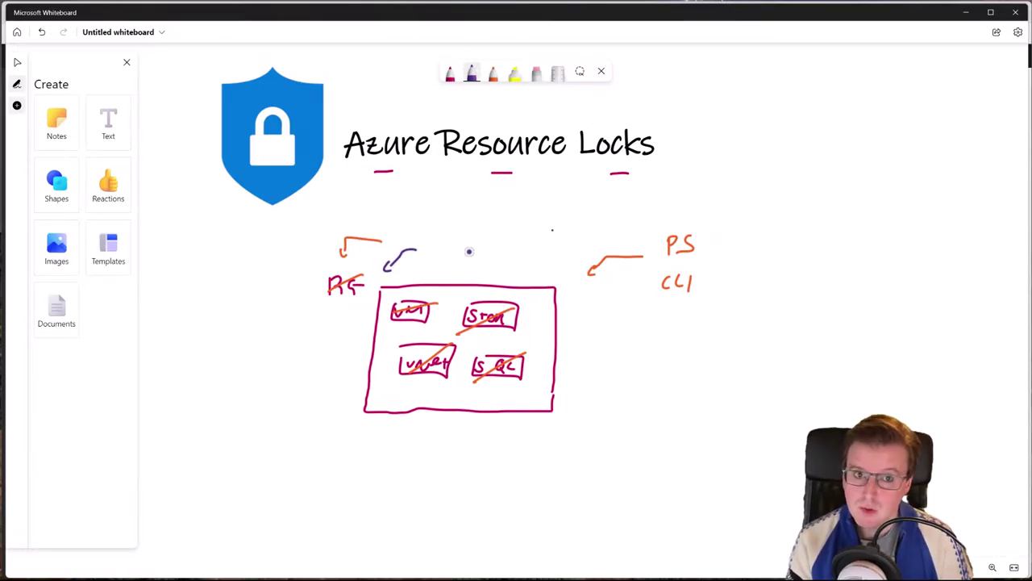
{"action": "left_click_drag", "start_coordinate": [432, 231], "coordinate": [442, 231]}
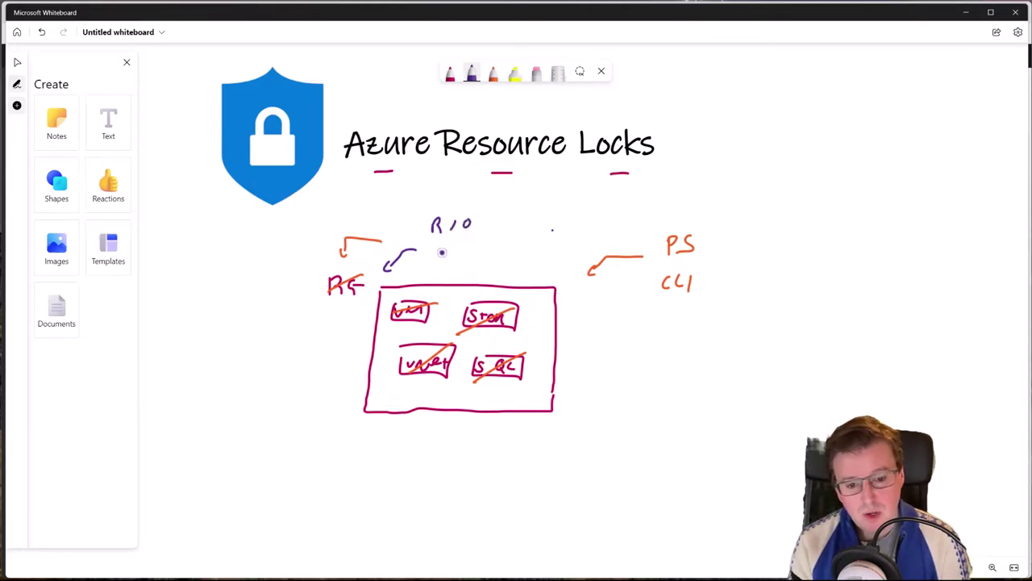
{"action": "left_click_drag", "start_coordinate": [439, 256], "coordinate": [454, 250]}
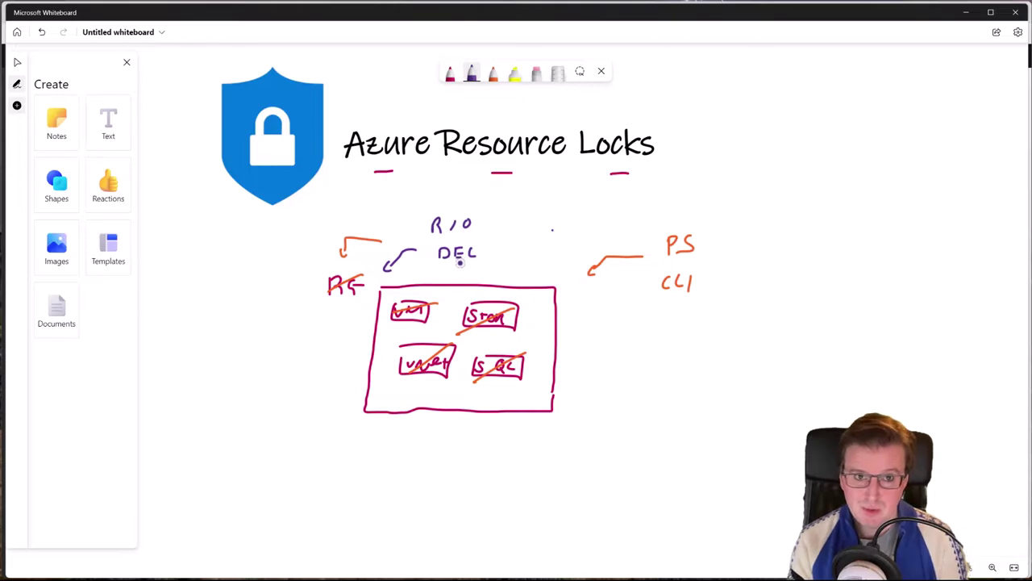
Sketch a stick figure above the PS and CLI notes, label it "global ADMIN", and draw an arrow from the label towards the box.
{"action": "left_click_drag", "start_coordinate": [700, 172], "coordinate": [687, 199]}
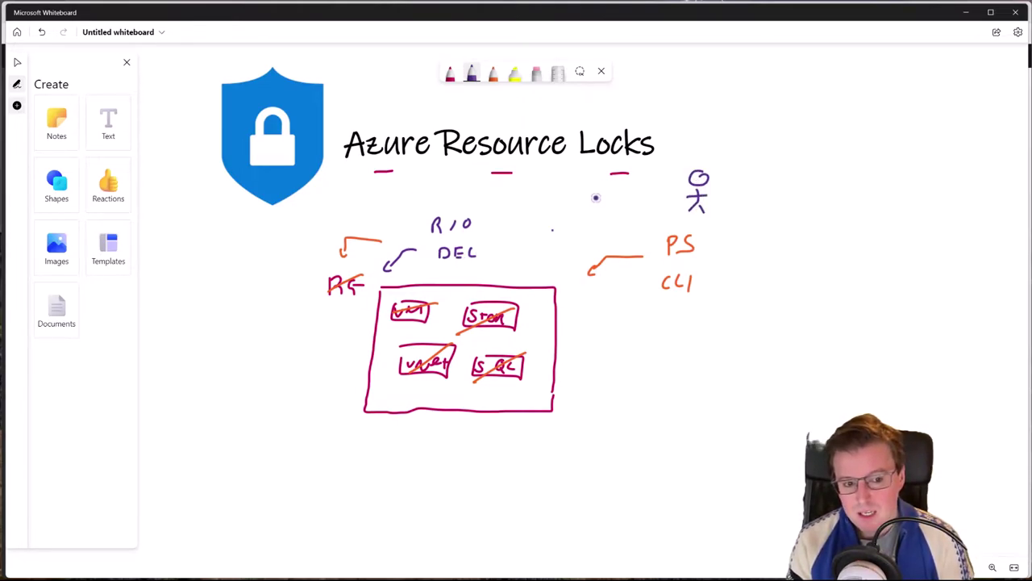
{"action": "left_click_drag", "start_coordinate": [598, 203], "coordinate": [593, 215]}
{"action": "mouse_move", "coordinate": [610, 194]}
{"action": "left_mouse_down"}
{"action": "mouse_move", "coordinate": [610, 207]}
{"action": "mouse_move", "coordinate": [640, 196]}
{"action": "mouse_move", "coordinate": [647, 221]}
{"action": "mouse_move", "coordinate": [660, 219]}
{"action": "left_mouse_up"}
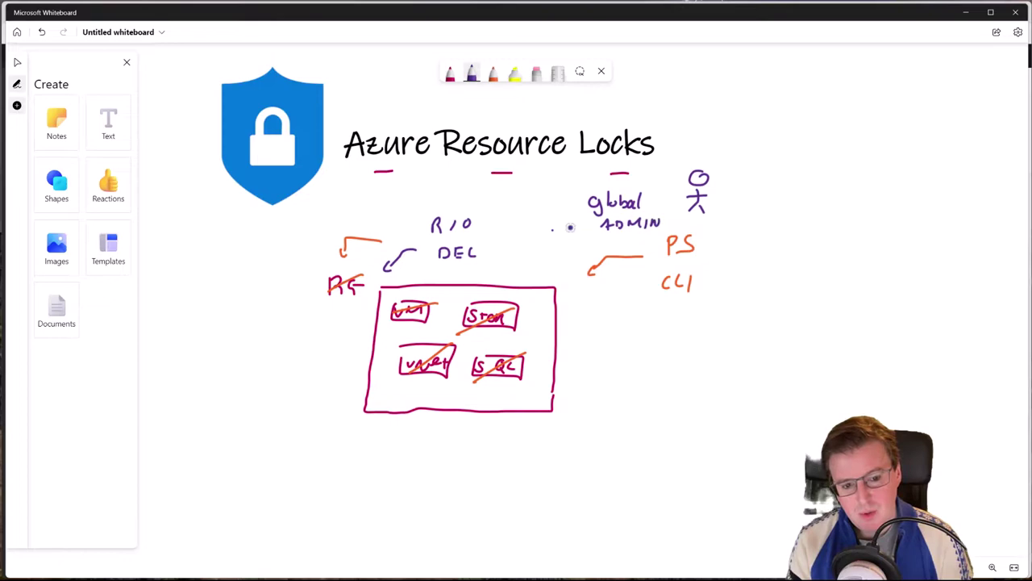
{"action": "left_click_drag", "start_coordinate": [554, 226], "coordinate": [530, 270]}
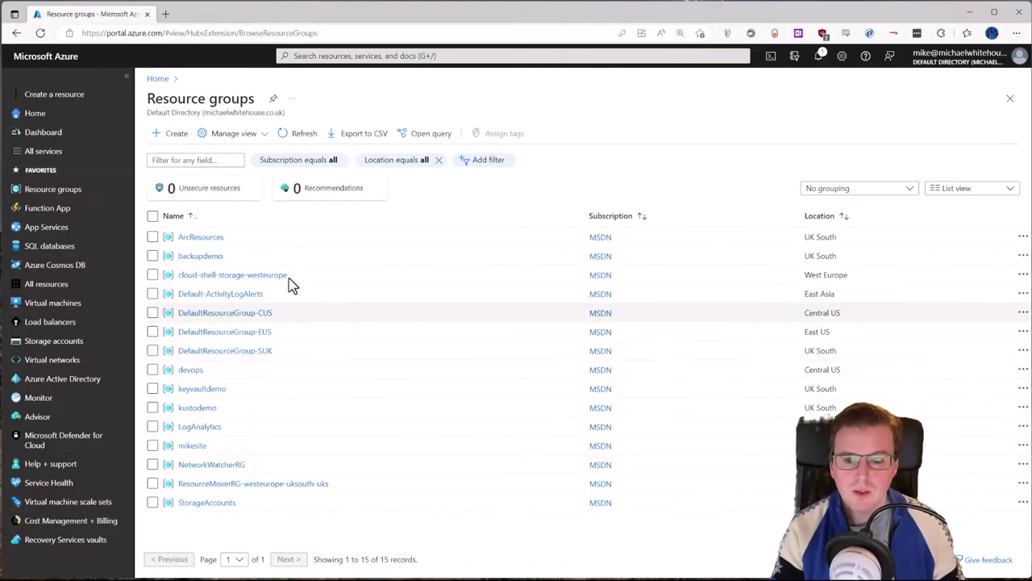
Switch to the Azure portal and create a resource group called temp in the UK South region.
{"action": "left_click", "coordinate": [169, 133]}
{"action": "left_click", "coordinate": [367, 250]}
{"action": "type", "text": "temp"}
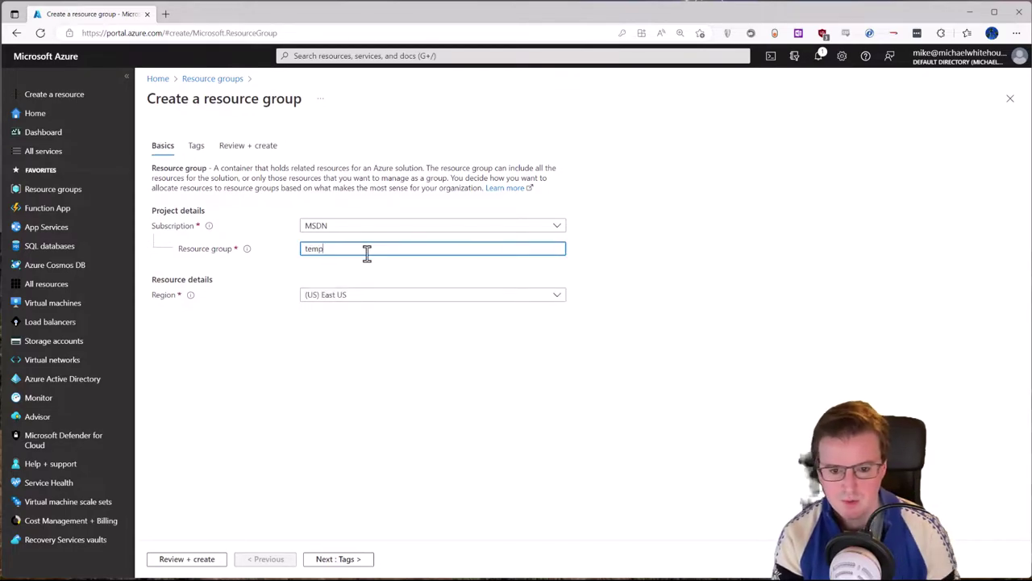
{"action": "left_click", "coordinate": [357, 295]}
{"action": "type", "text": "u"}
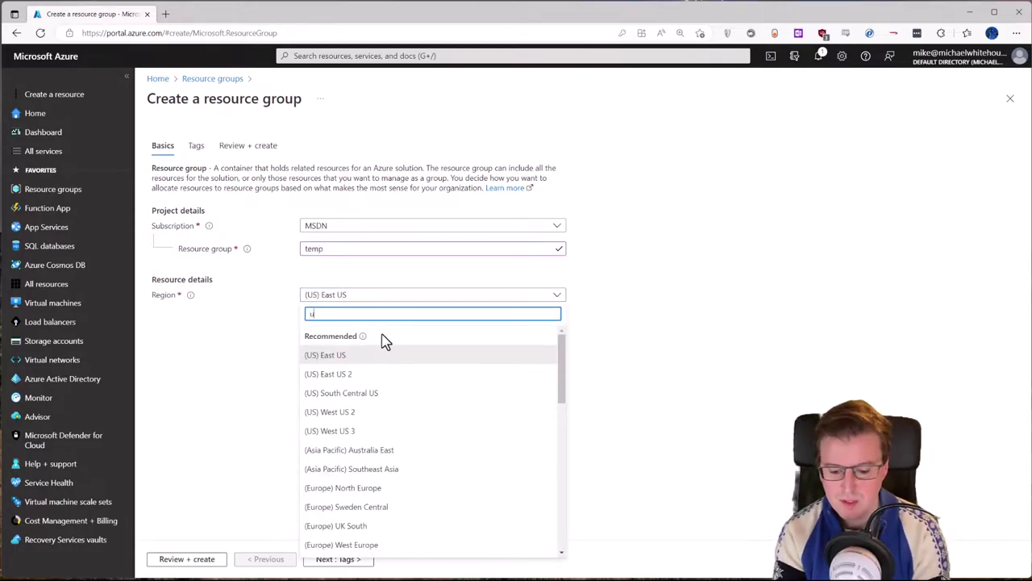
{"action": "type", "text": "k"}
{"action": "left_click", "coordinate": [382, 365]}
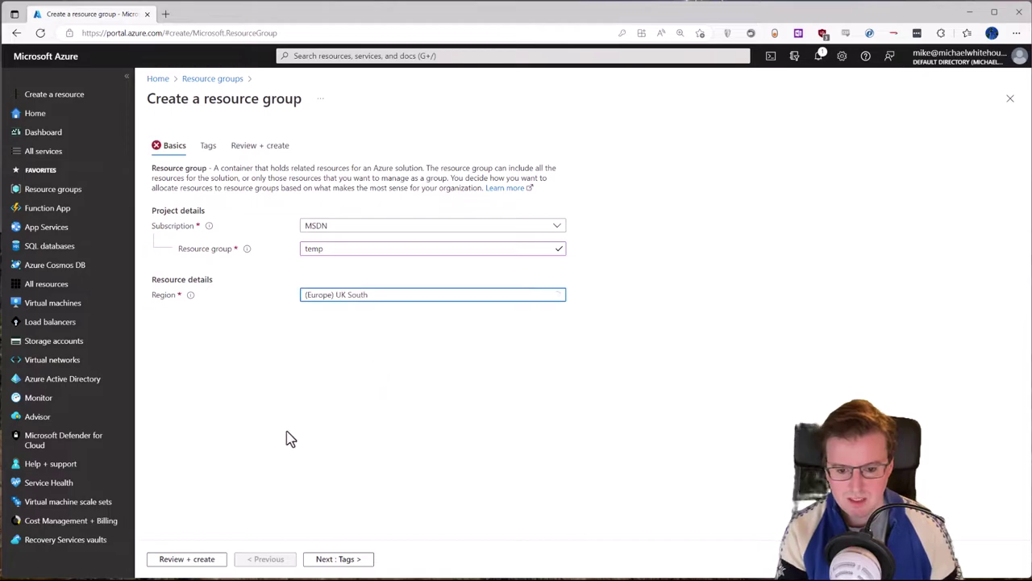
{"action": "left_click", "coordinate": [196, 560]}
{"action": "left_click", "coordinate": [191, 559]}
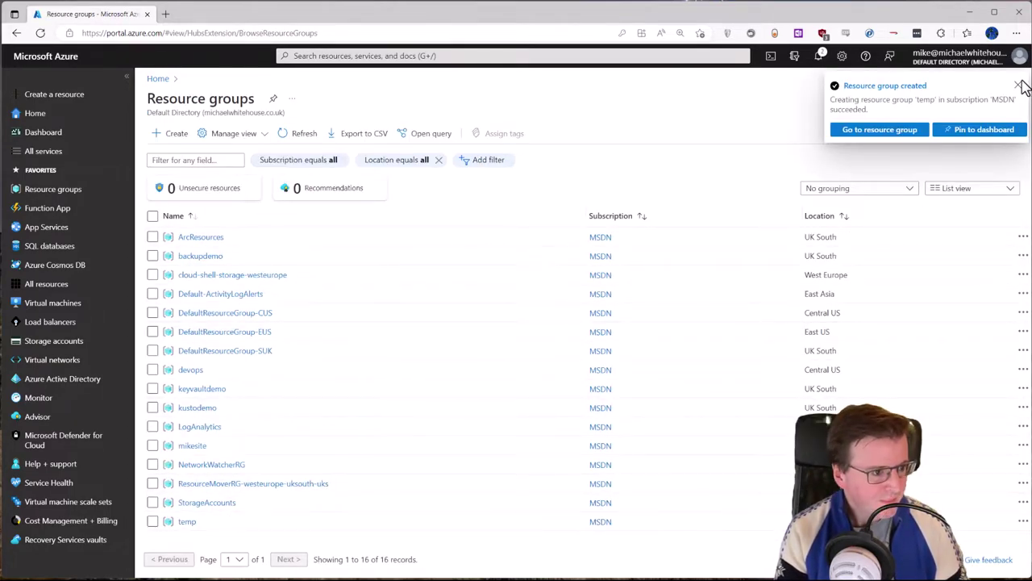
{"action": "left_click", "coordinate": [1018, 86]}
Start a new virtual network named vnet1 in the temp resource group.
{"action": "left_click", "coordinate": [611, 57]}
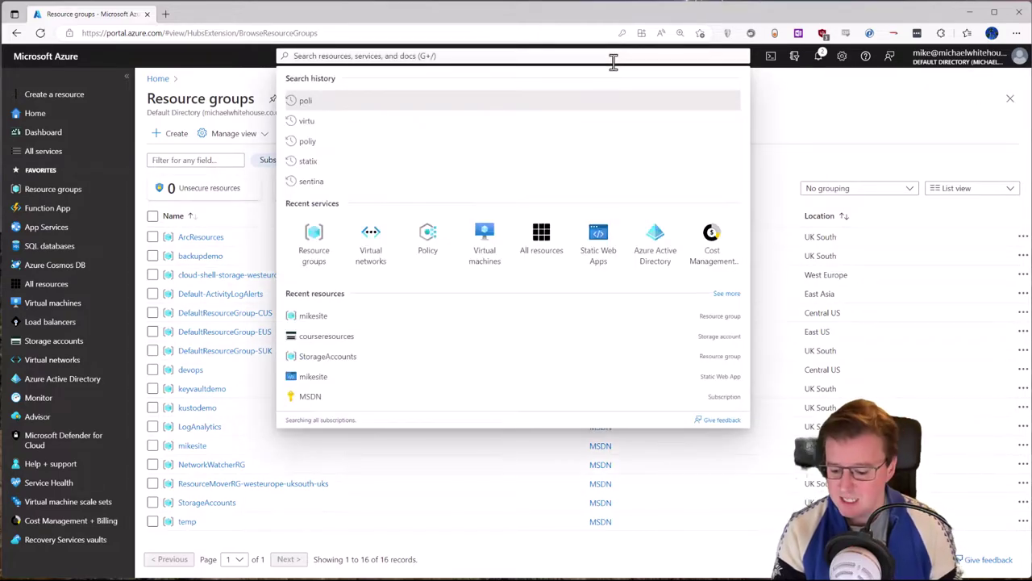
{"action": "type", "text": "virt"}
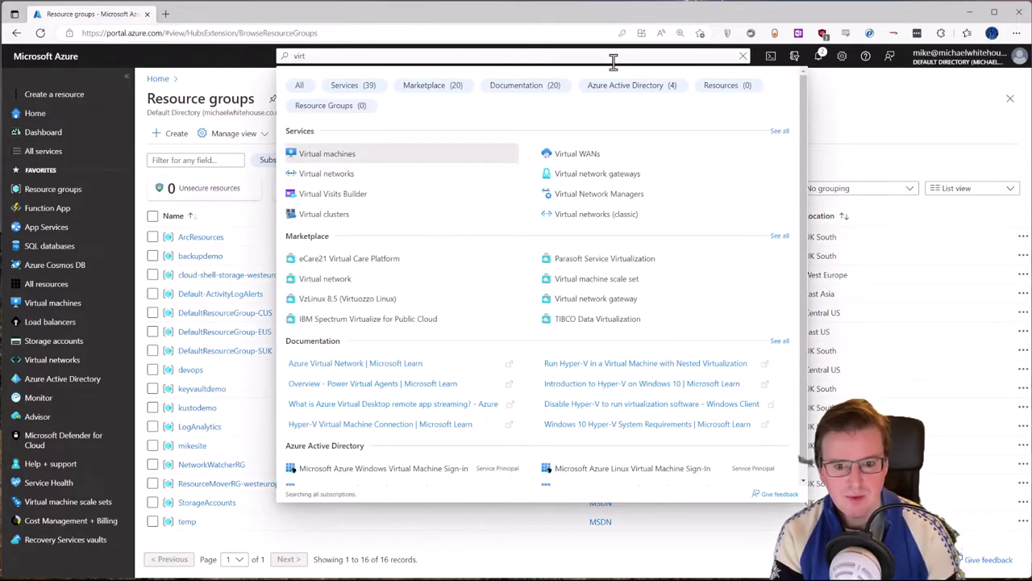
{"action": "left_click", "coordinate": [326, 175]}
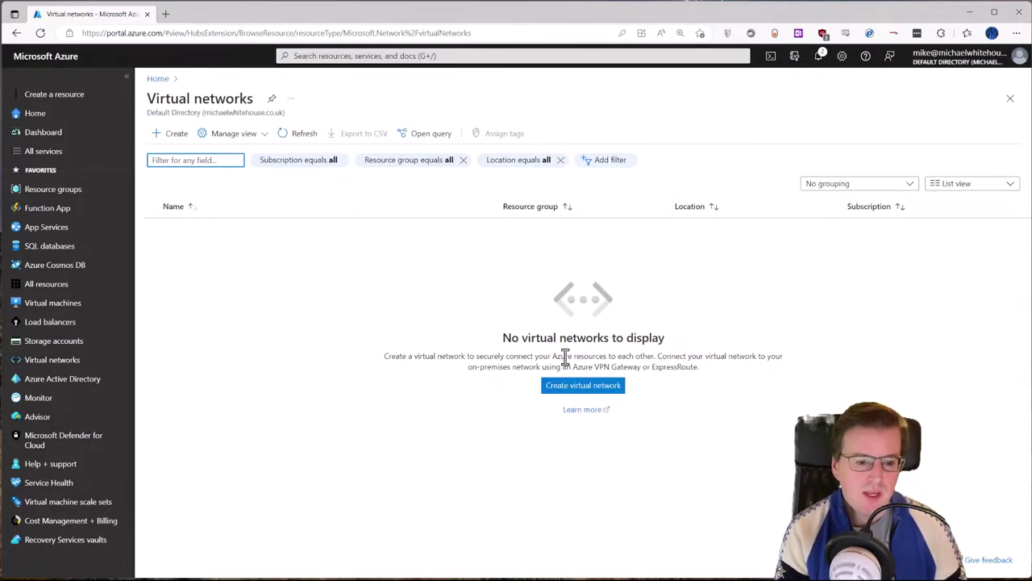
{"action": "left_click", "coordinate": [575, 387]}
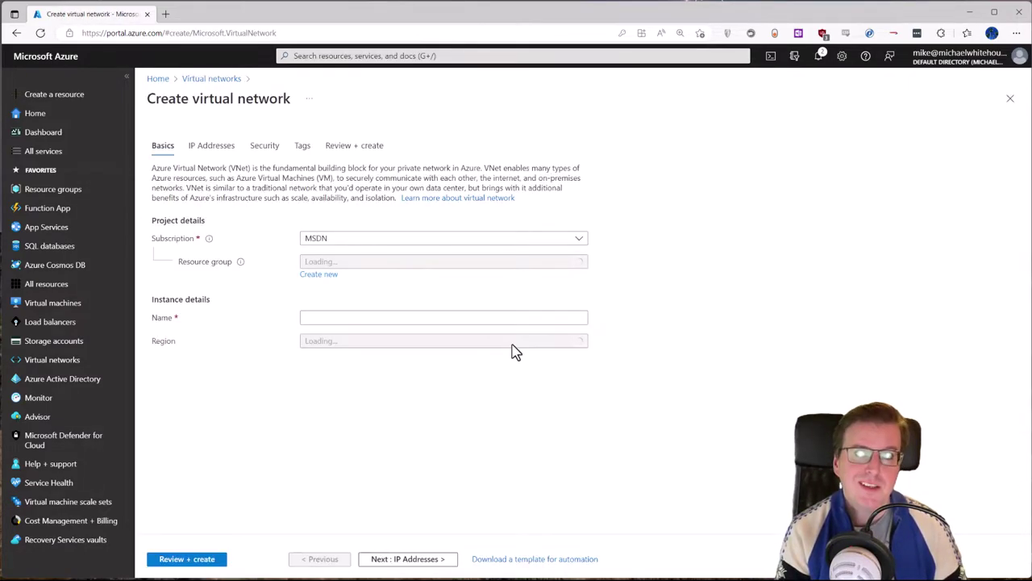
{"action": "left_click", "coordinate": [423, 264]}
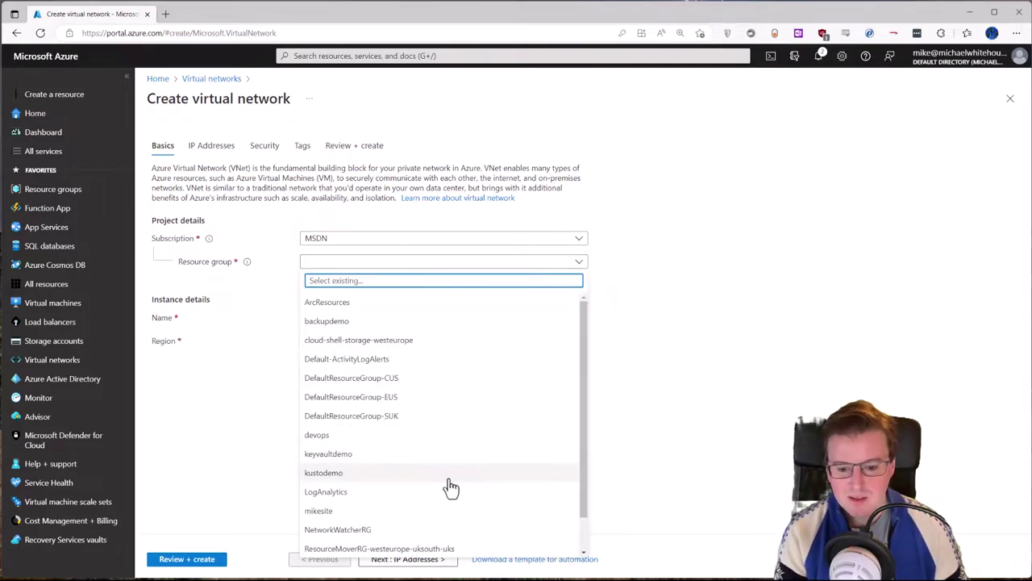
{"action": "scroll", "coordinate": [428, 508], "scroll_direction": "down", "scroll_amount": 2}
{"action": "left_click", "coordinate": [376, 546]}
{"action": "left_click", "coordinate": [406, 319]}
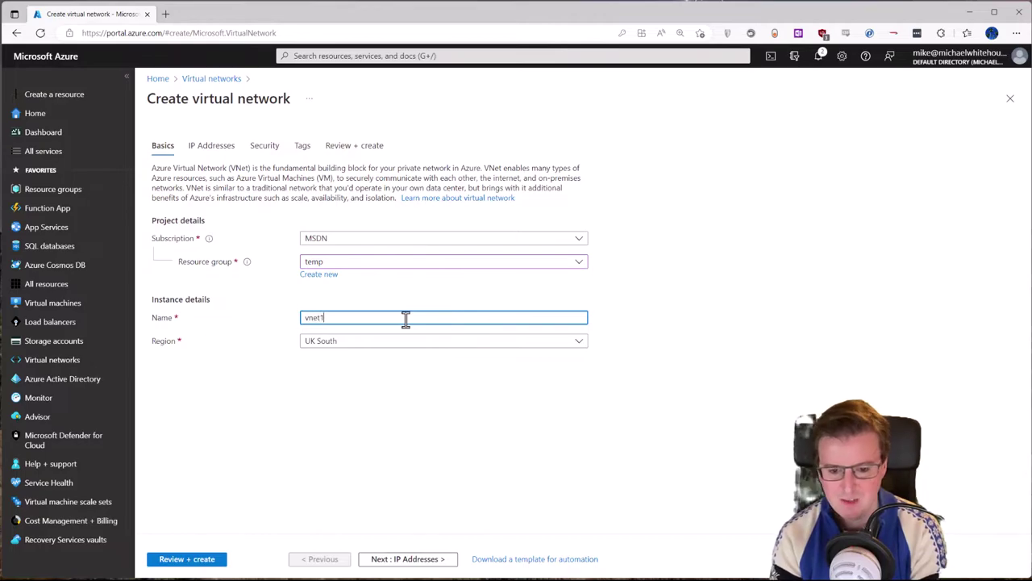
{"action": "type", "text": "vnet1"}
Deploy the virtual network with the default IP address, security and tag settings, and open the new resource.
{"action": "left_click", "coordinate": [409, 559]}
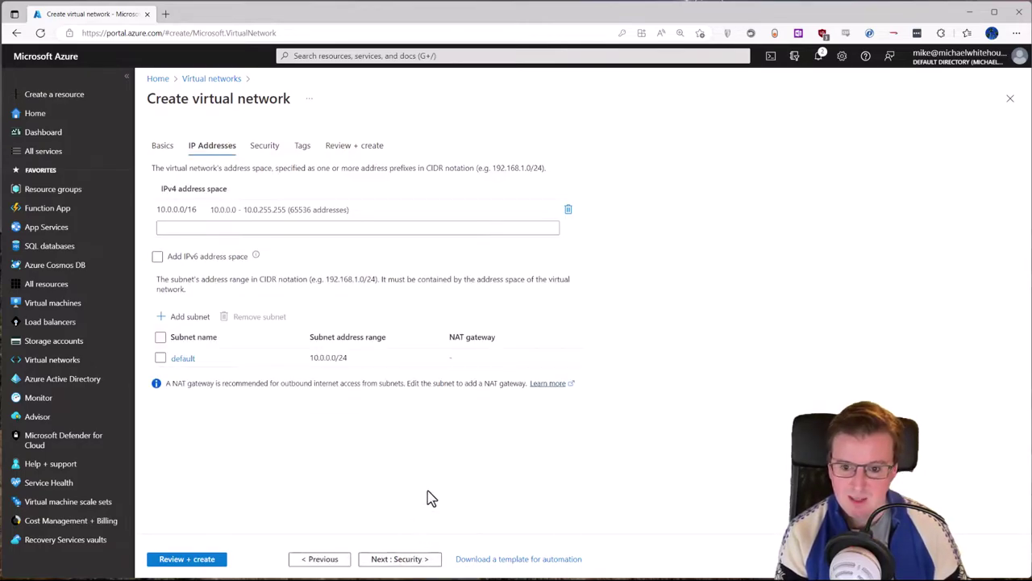
{"action": "left_click", "coordinate": [407, 562]}
{"action": "left_click", "coordinate": [406, 561]}
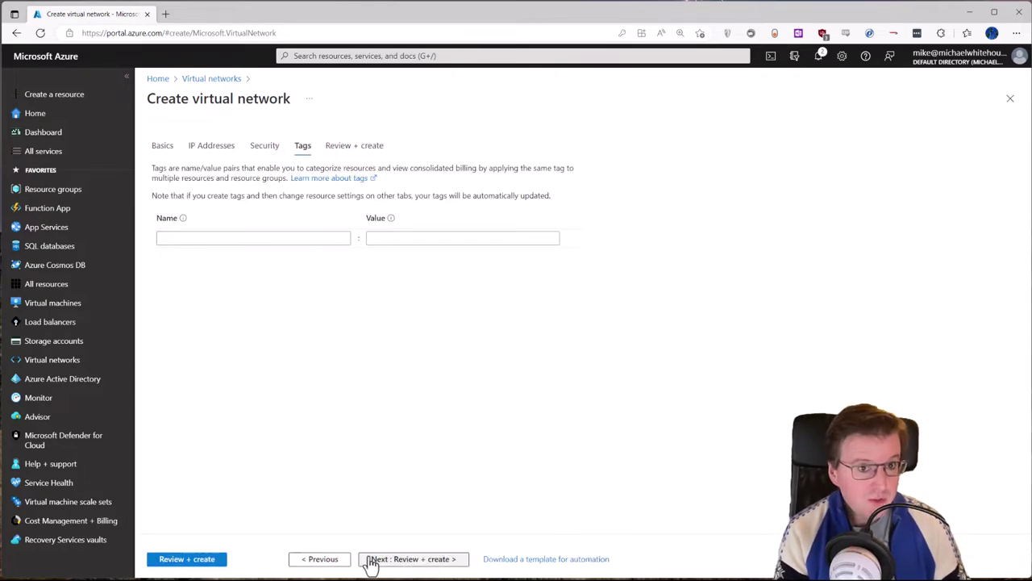
{"action": "left_click", "coordinate": [383, 563]}
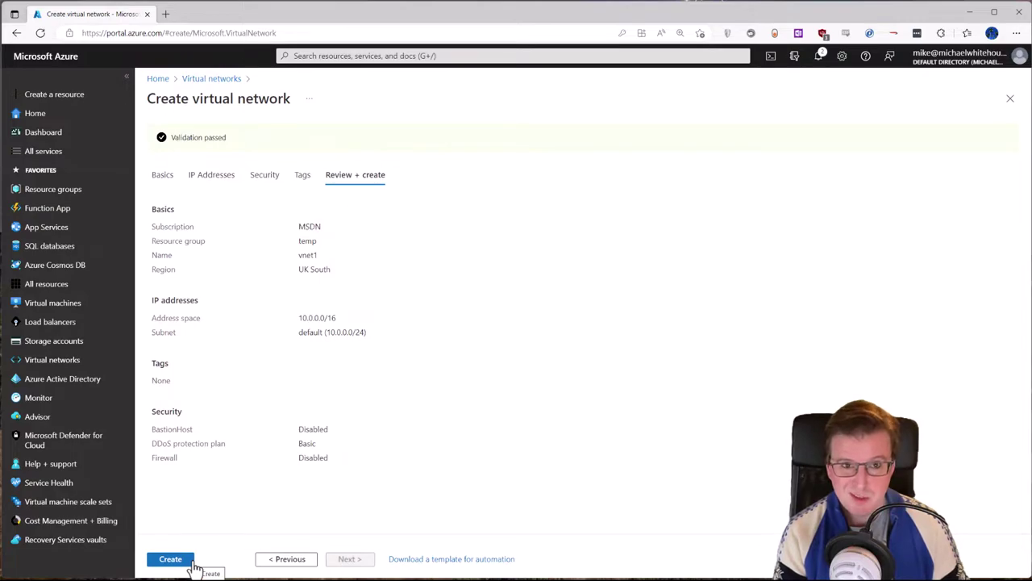
{"action": "left_click", "coordinate": [170, 559]}
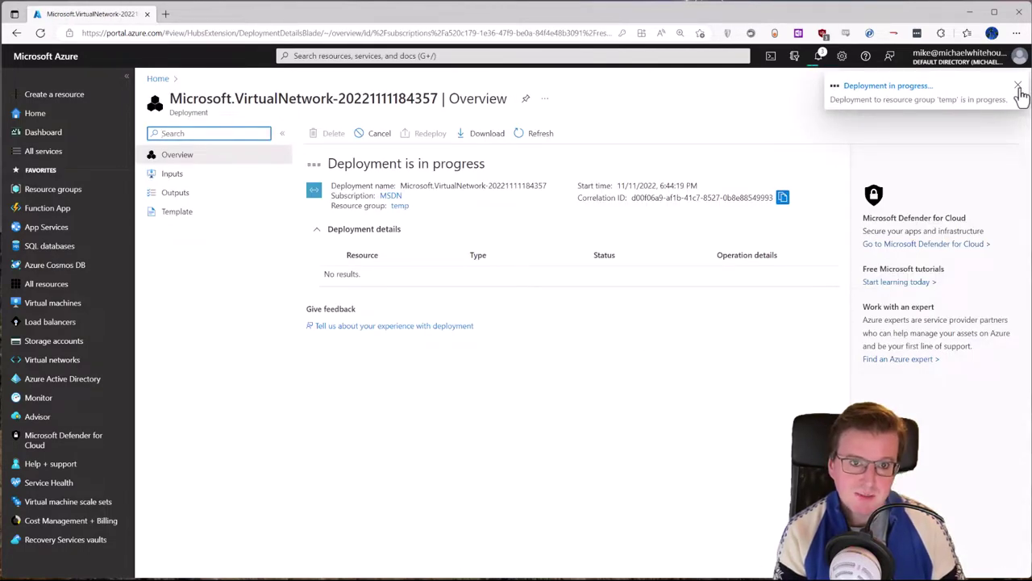
{"action": "left_click", "coordinate": [1019, 87]}
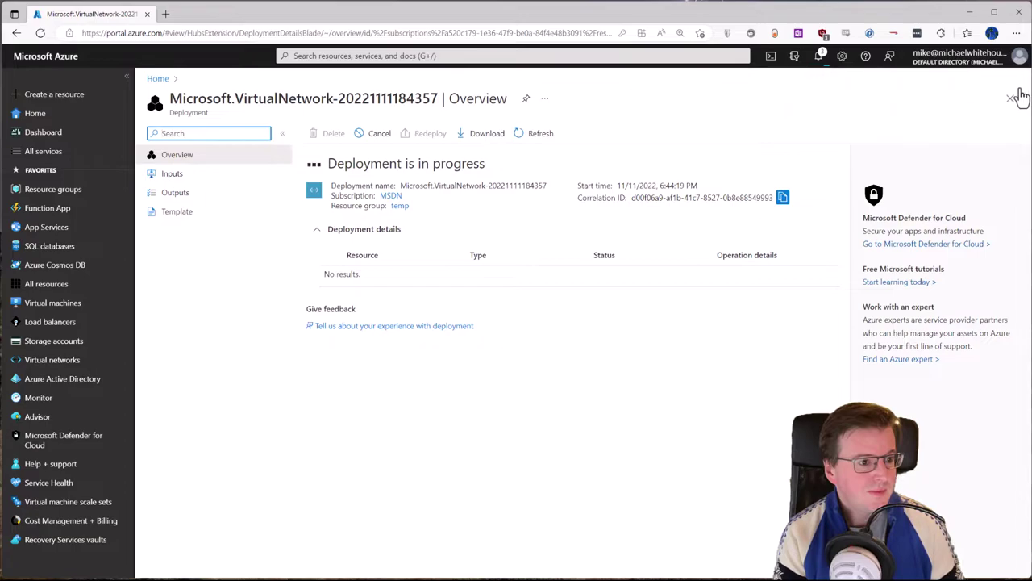
{"action": "left_click", "coordinate": [870, 141]}
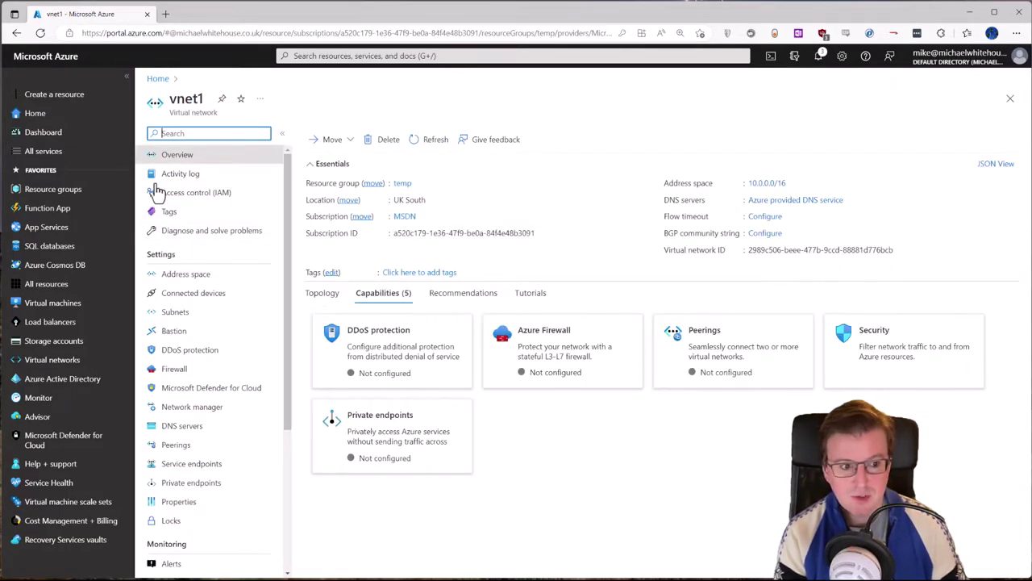
Go back to the resource groups, open temp and refresh its resource list.
{"action": "left_click", "coordinate": [155, 81]}
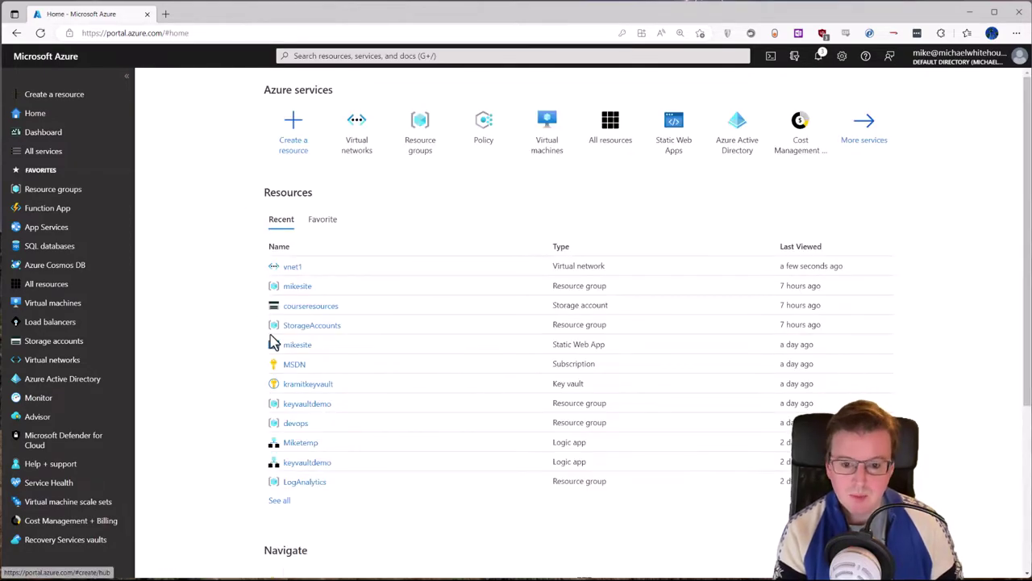
{"action": "left_click", "coordinate": [48, 189]}
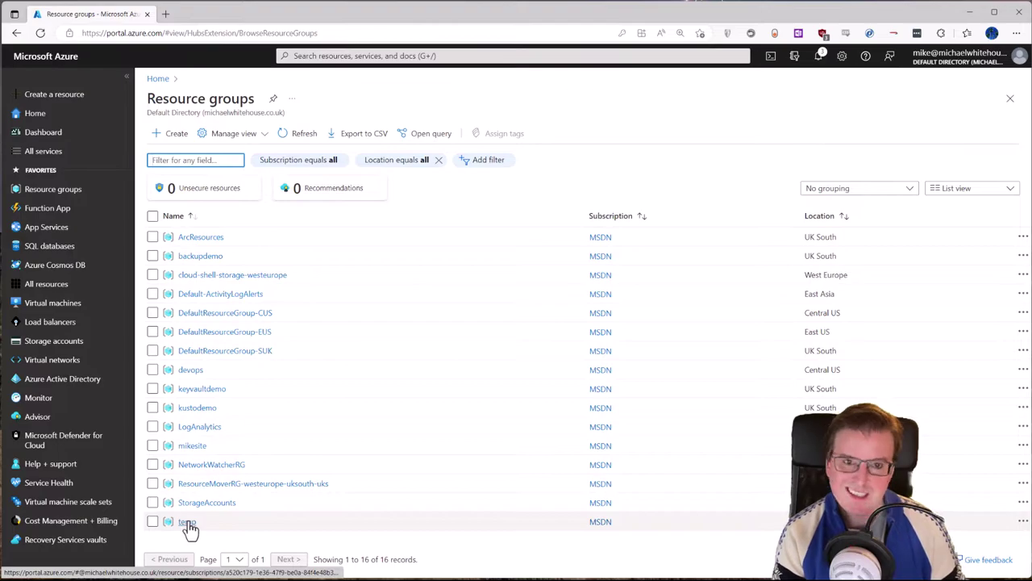
{"action": "left_click", "coordinate": [187, 522]}
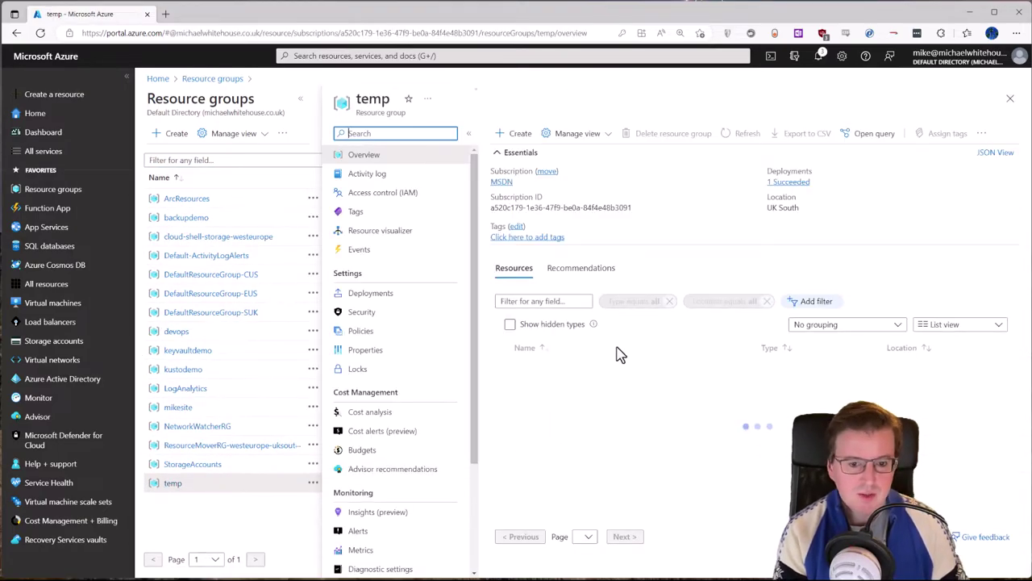
{"action": "left_click", "coordinate": [728, 141]}
{"action": "left_click", "coordinate": [728, 141]}
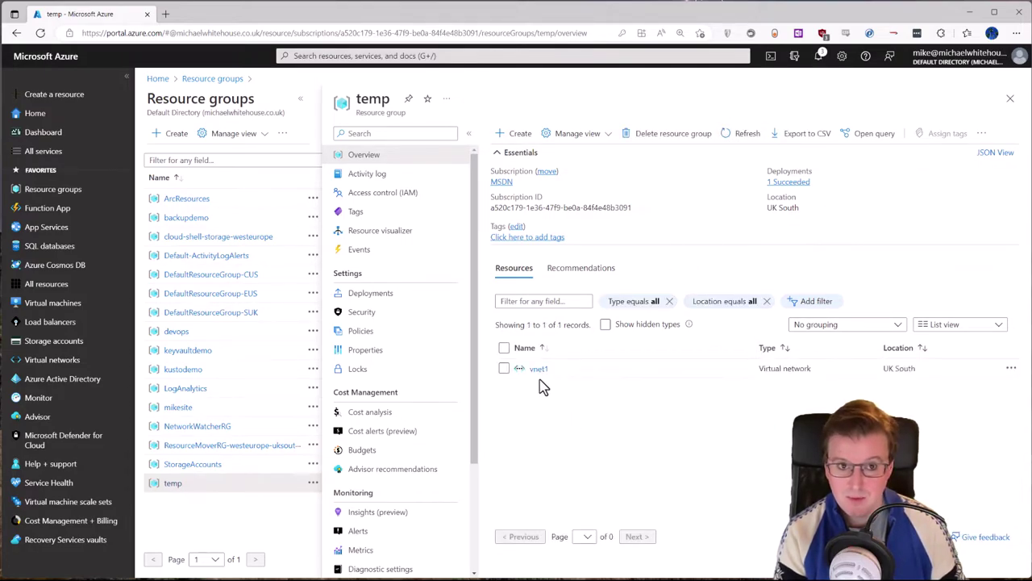
Bring up the deletion confirmation for the temp resource group and cancel it.
{"action": "left_click", "coordinate": [667, 133]}
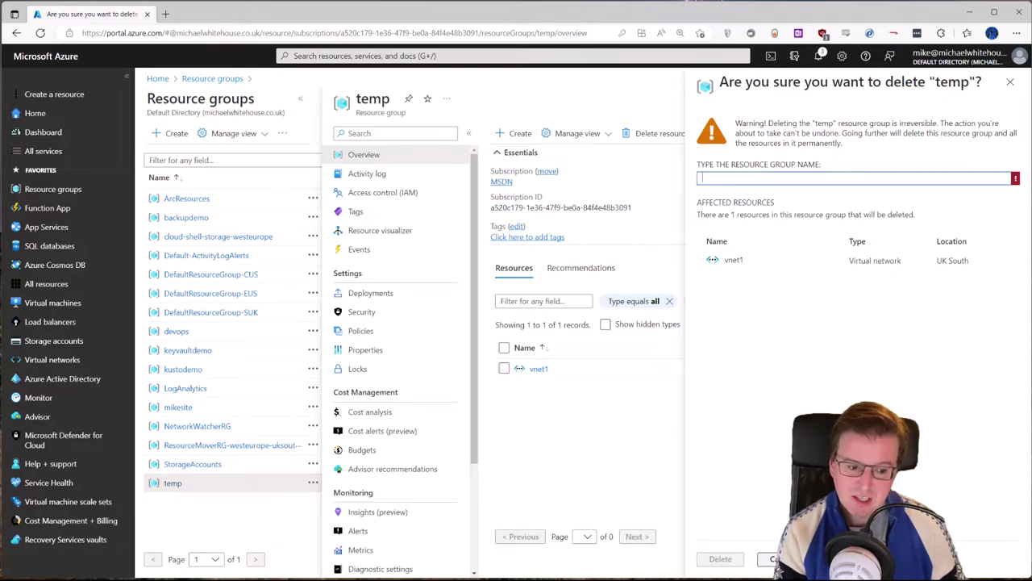
{"action": "left_click", "coordinate": [774, 558]}
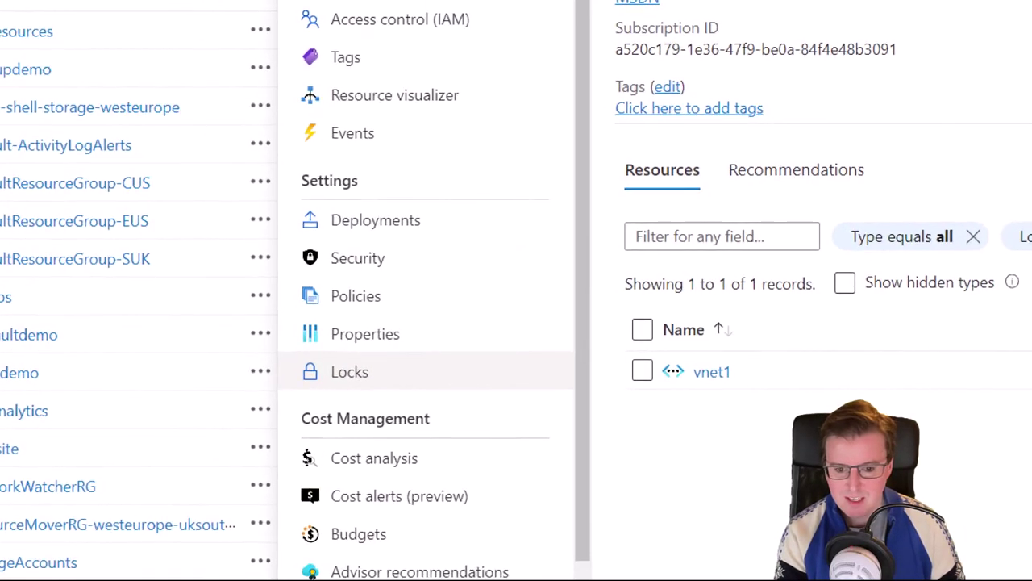
Open the locks of the temp resource group and start a new lock named nodel.
{"action": "mouse_move", "coordinate": [447, 348]}
{"action": "left_mouse_down"}
{"action": "mouse_move", "coordinate": [271, 332]}
{"action": "mouse_move", "coordinate": [435, 322]}
{"action": "left_mouse_up"}
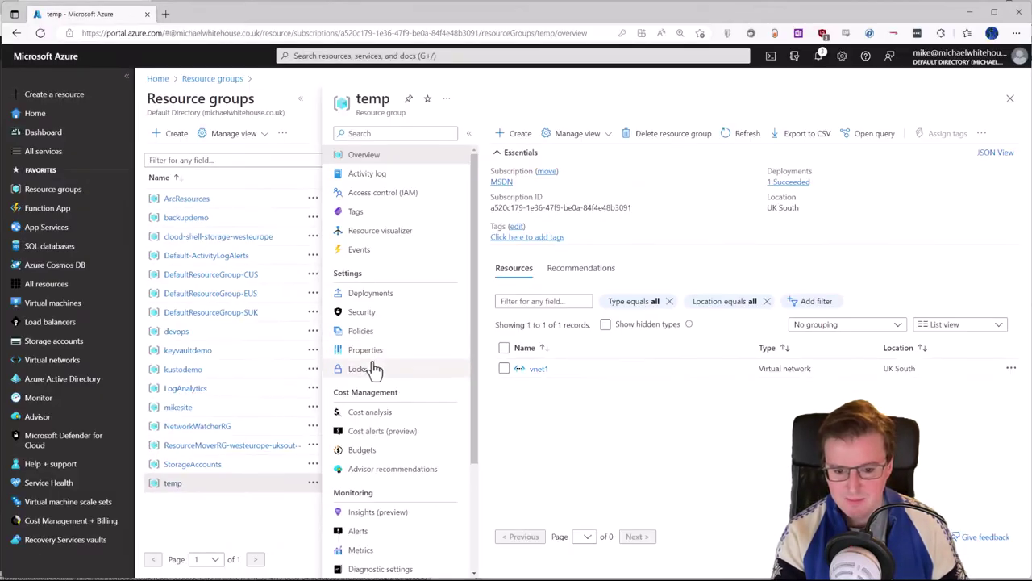
{"action": "left_click", "coordinate": [350, 372]}
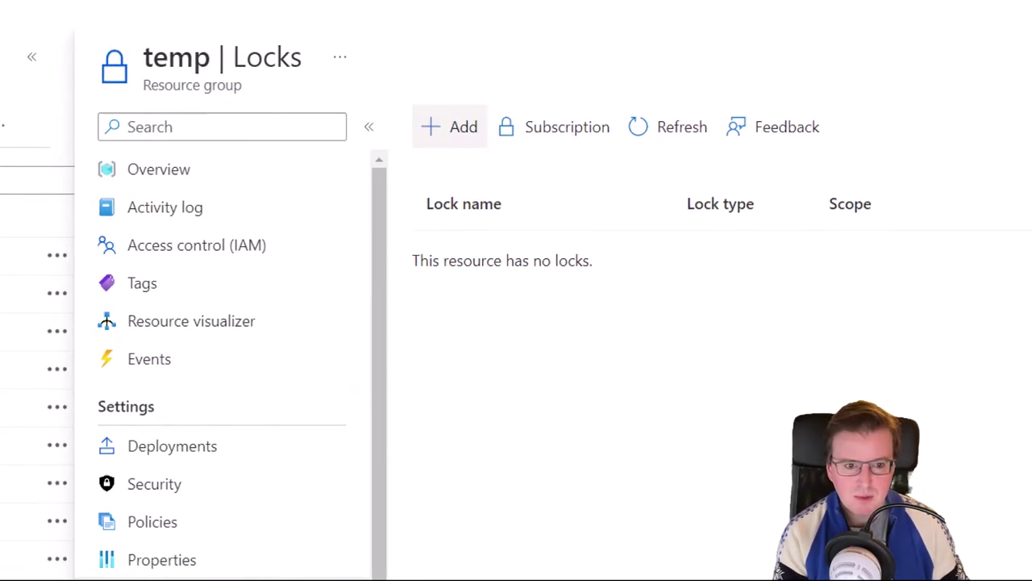
{"action": "mouse_move", "coordinate": [476, 97]}
{"action": "left_mouse_down"}
{"action": "mouse_move", "coordinate": [500, 197]}
{"action": "mouse_move", "coordinate": [480, 99]}
{"action": "left_mouse_up"}
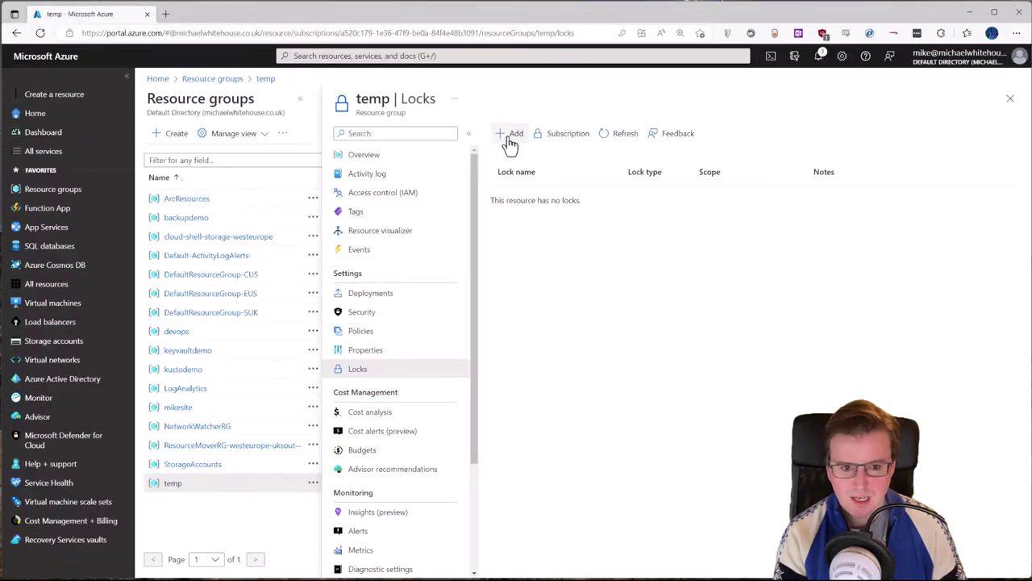
{"action": "left_click", "coordinate": [449, 133]}
{"action": "left_click", "coordinate": [592, 287]}
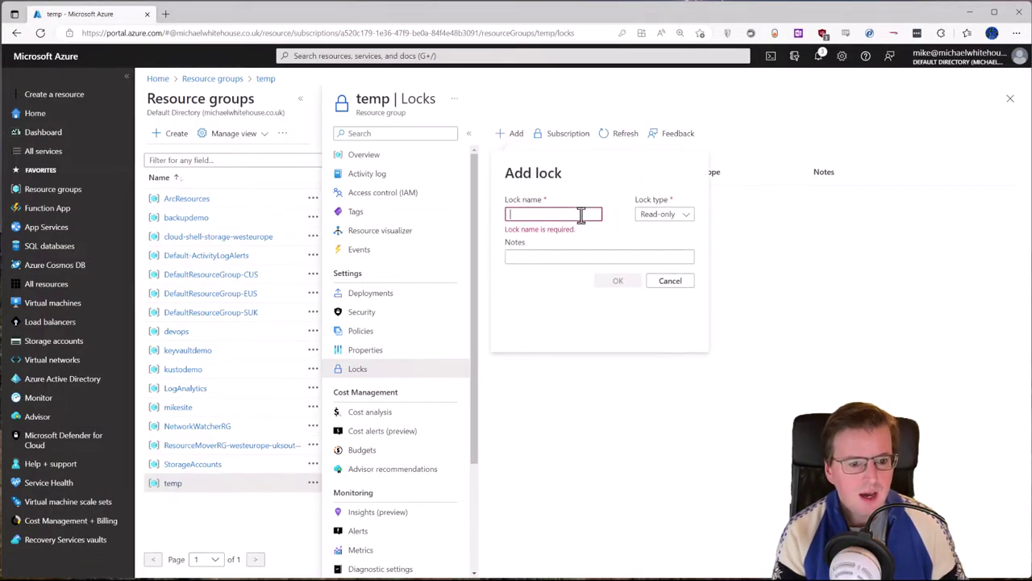
{"action": "type", "text": "nodel"}
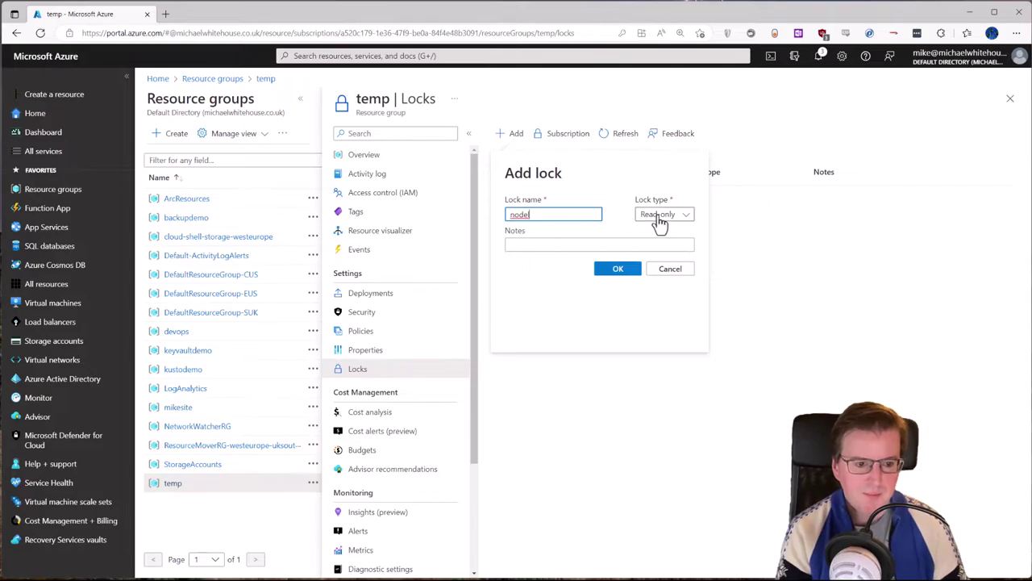
Set the lock type to Delete, check the available lock types, and create the lock.
{"action": "left_click", "coordinate": [674, 215]}
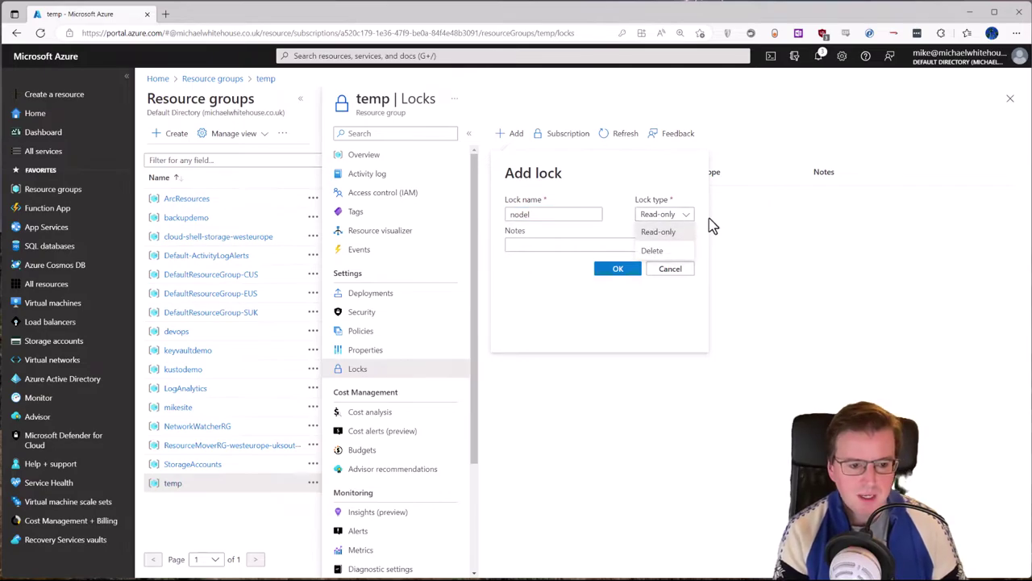
{"action": "left_click", "coordinate": [670, 252]}
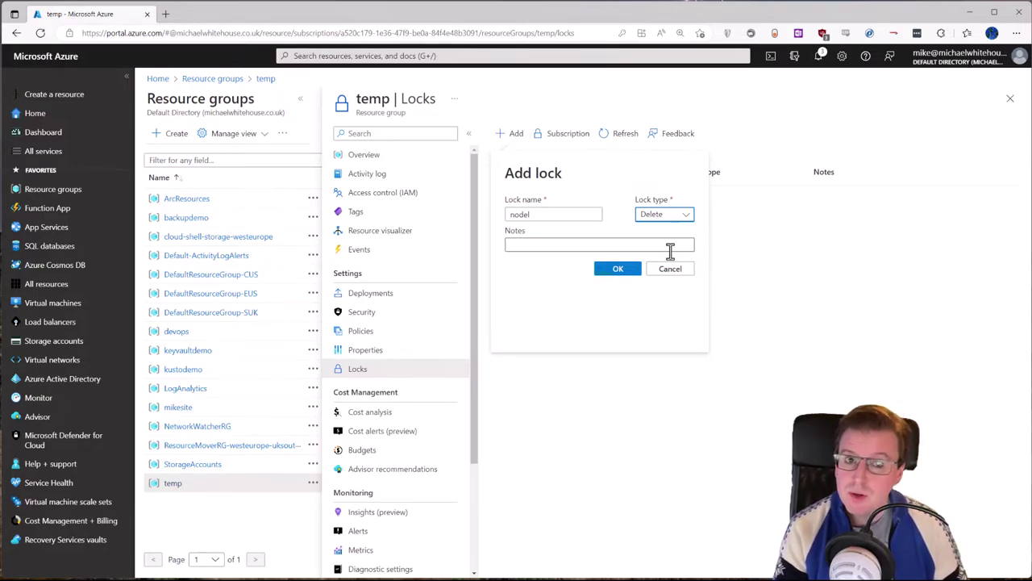
{"action": "left_click", "coordinate": [680, 215]}
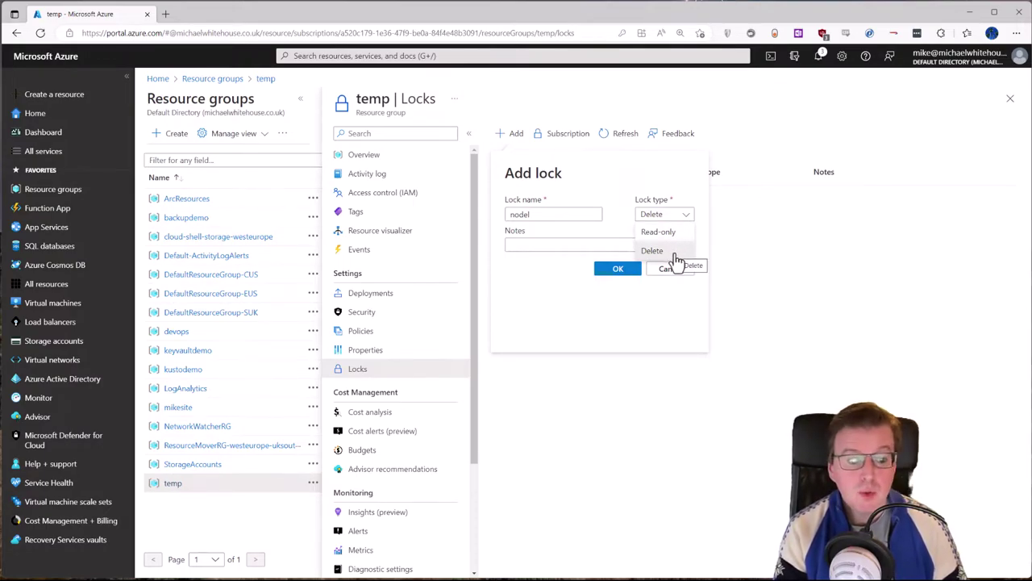
{"action": "left_click", "coordinate": [626, 201]}
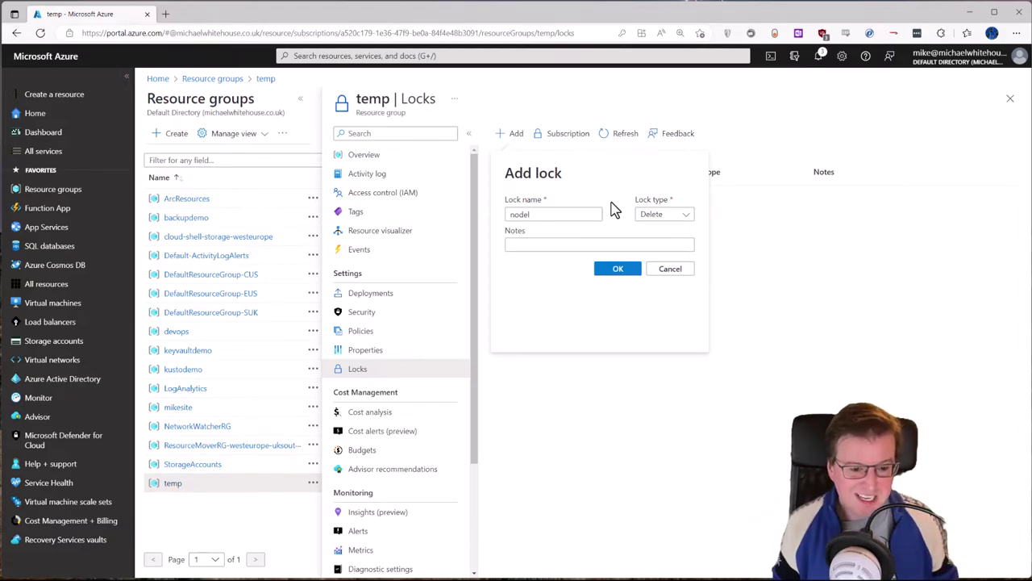
{"action": "left_click", "coordinate": [663, 213]}
{"action": "left_click", "coordinate": [627, 198]}
{"action": "left_click", "coordinate": [620, 270]}
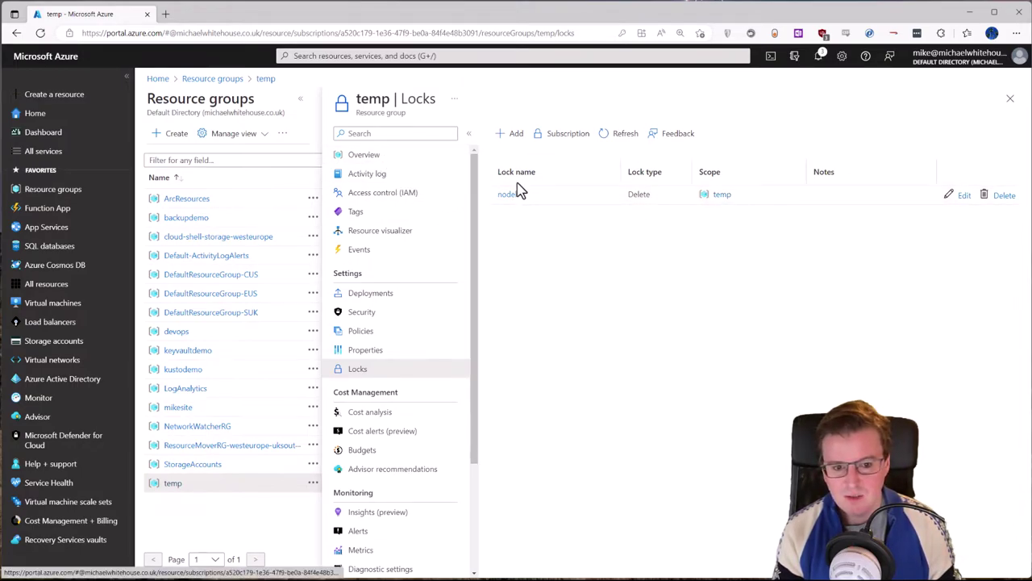
Try to delete the temp resource group from its overview, confirming with the name temp.
{"action": "left_click", "coordinate": [397, 159]}
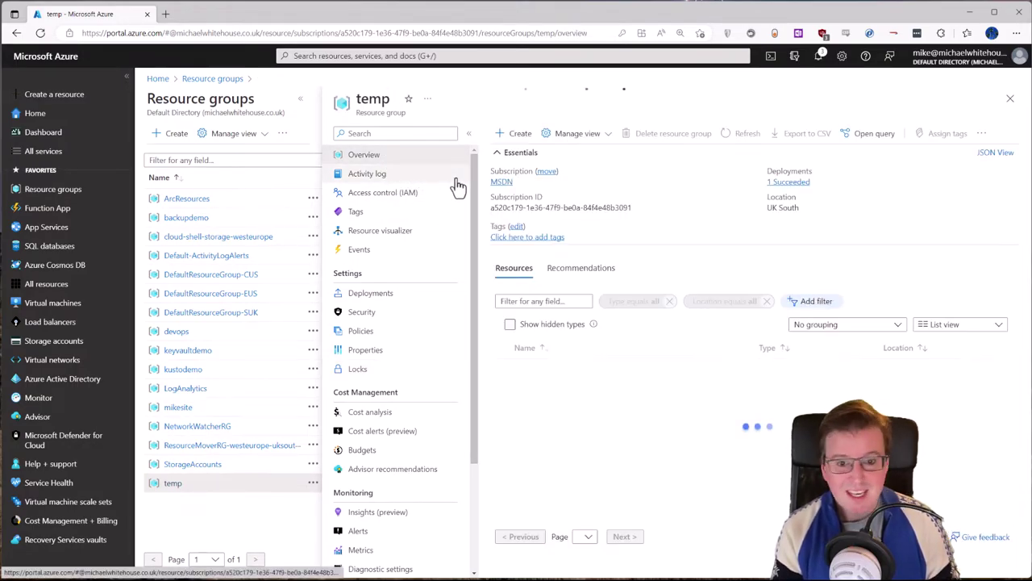
{"action": "left_click", "coordinate": [653, 133]}
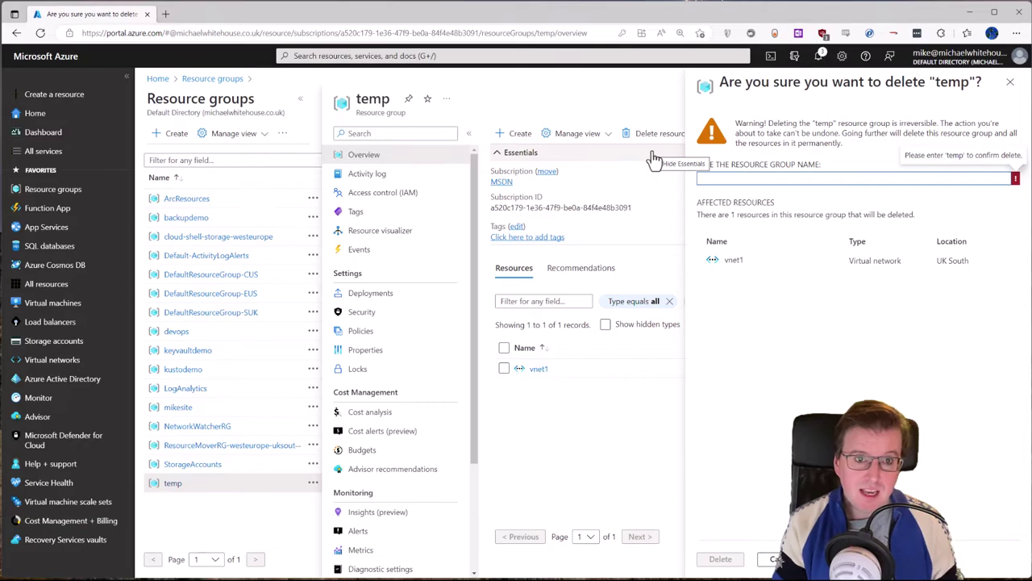
{"action": "type", "text": "temp"}
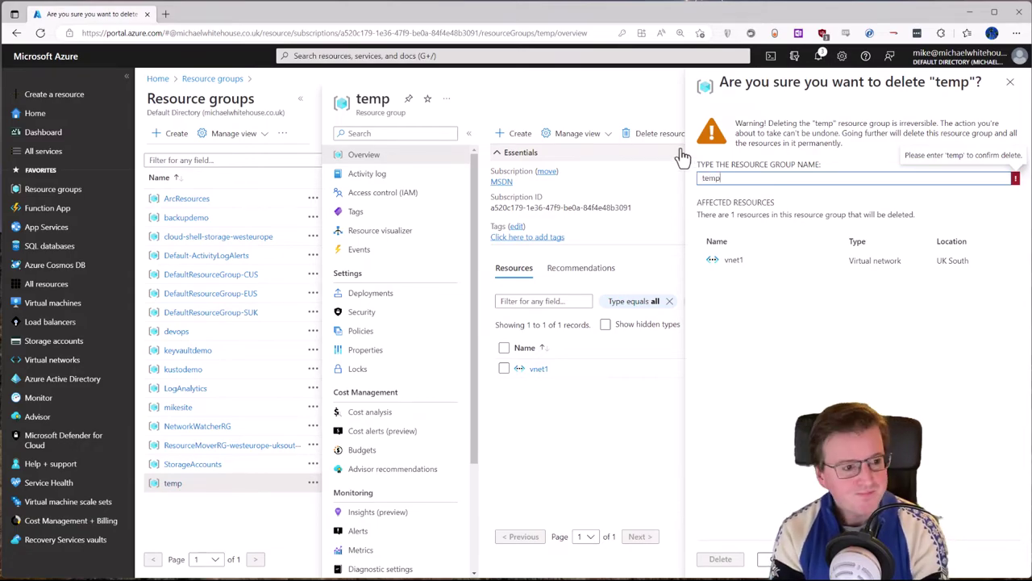
{"action": "left_click", "coordinate": [725, 561]}
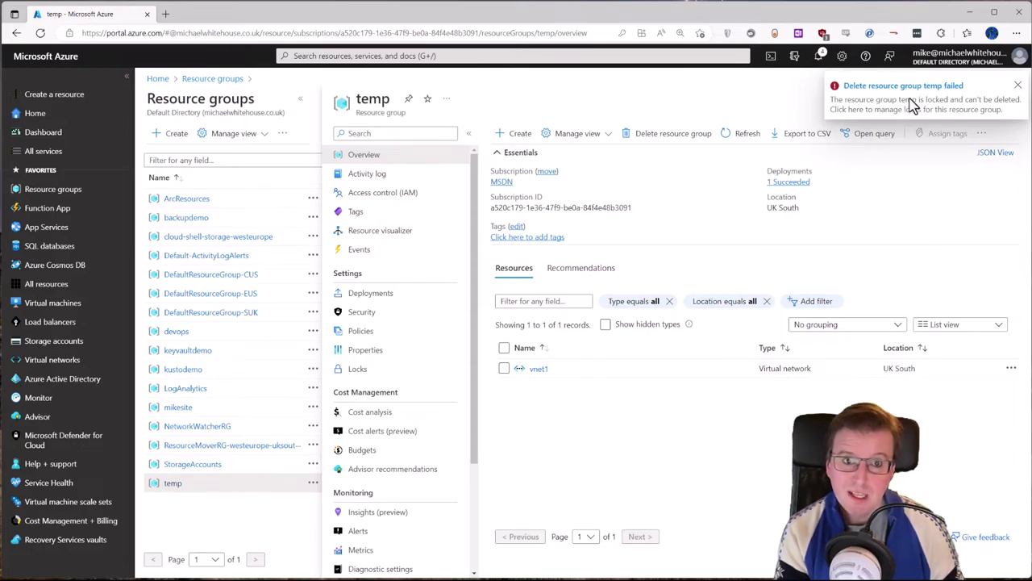
Open lock management from the failed deletion notification and refresh the lock list.
{"action": "left_click", "coordinate": [911, 105]}
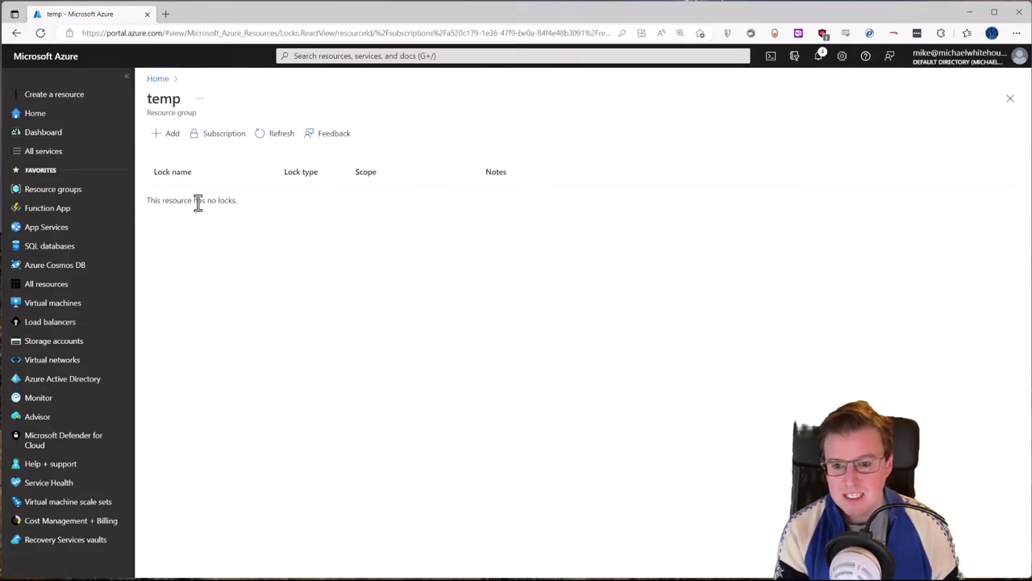
{"action": "left_click", "coordinate": [272, 136]}
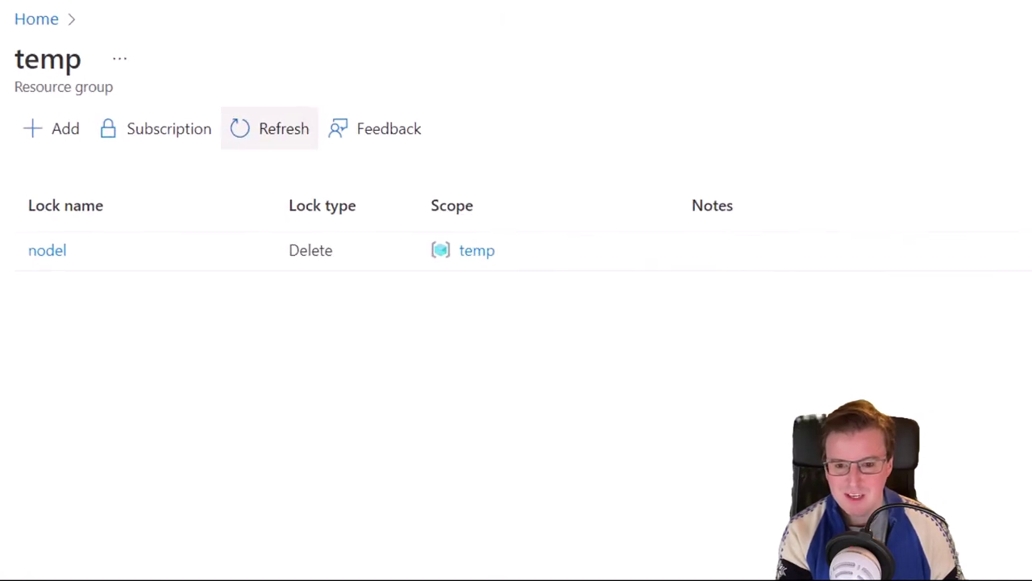
{"action": "left_click_drag", "start_coordinate": [277, 109], "coordinate": [312, 163]}
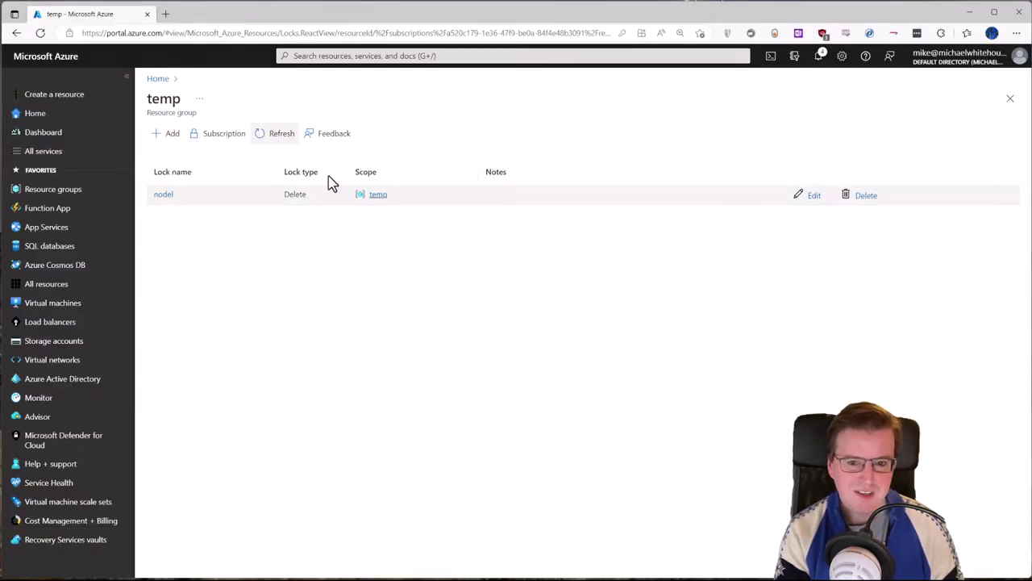
Return to the temp overview and reopen its lock list from the failed deletion entry in the notification history.
{"action": "left_click", "coordinate": [16, 33]}
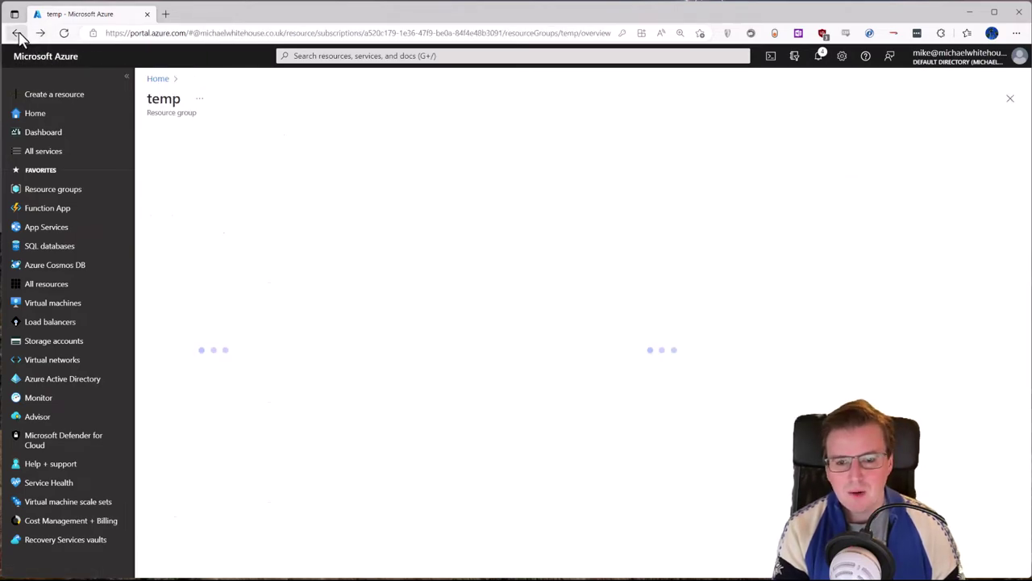
{"action": "left_click", "coordinate": [819, 56]}
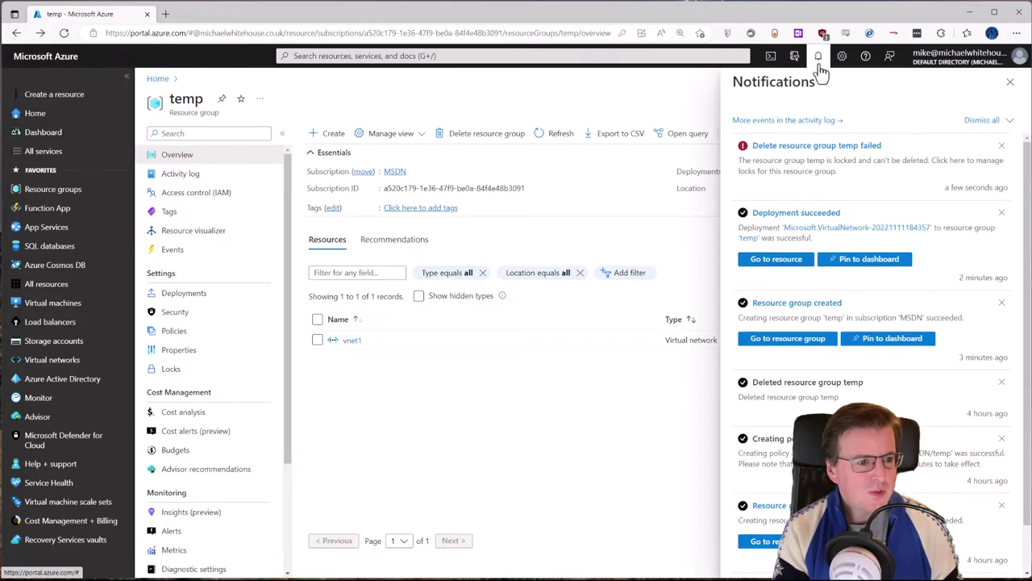
{"action": "left_click", "coordinate": [816, 153]}
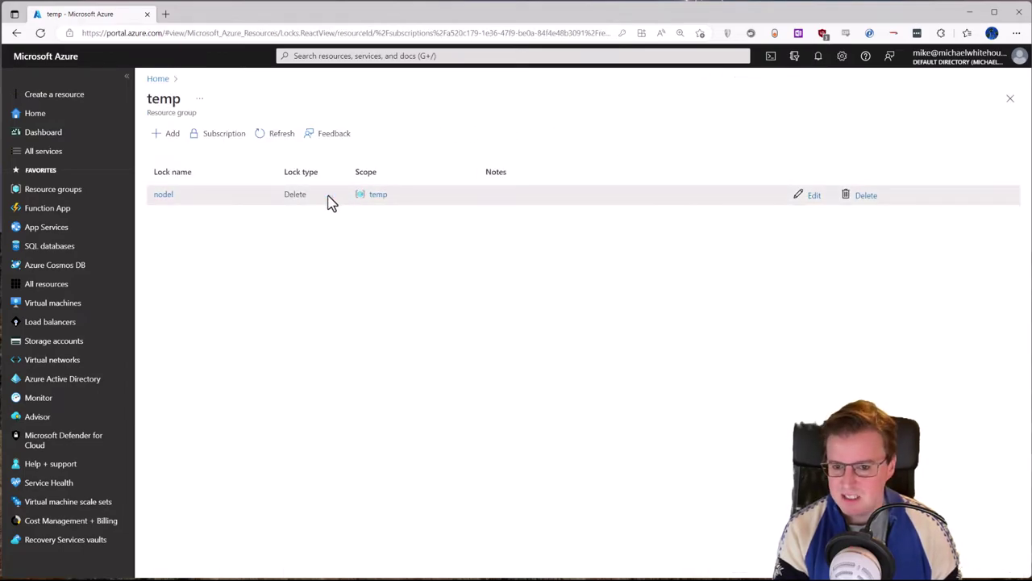
Delete the nodel lock from the temp resource group.
{"action": "left_click", "coordinate": [189, 203]}
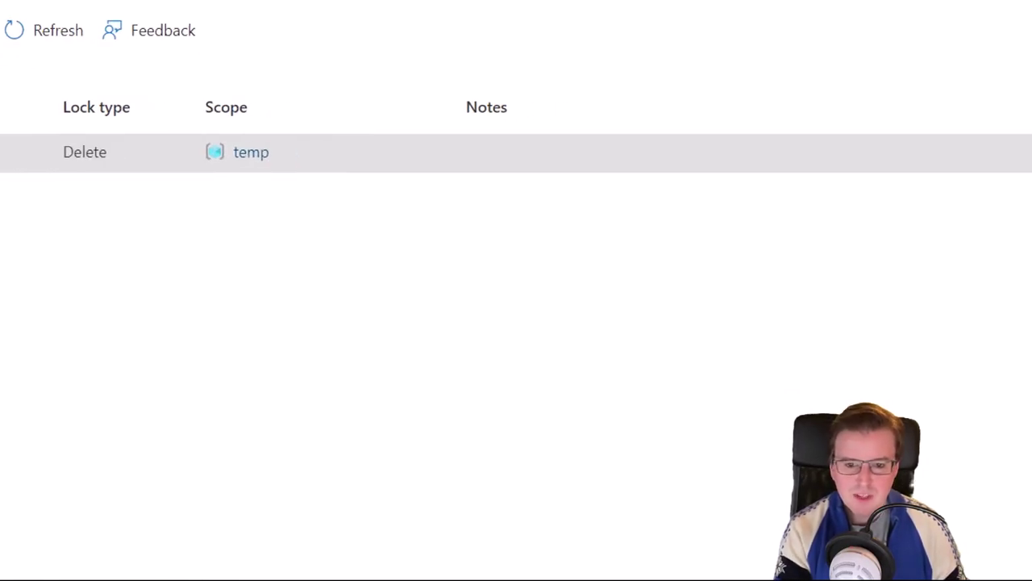
{"action": "left_click_drag", "start_coordinate": [945, 145], "coordinate": [948, 150]}
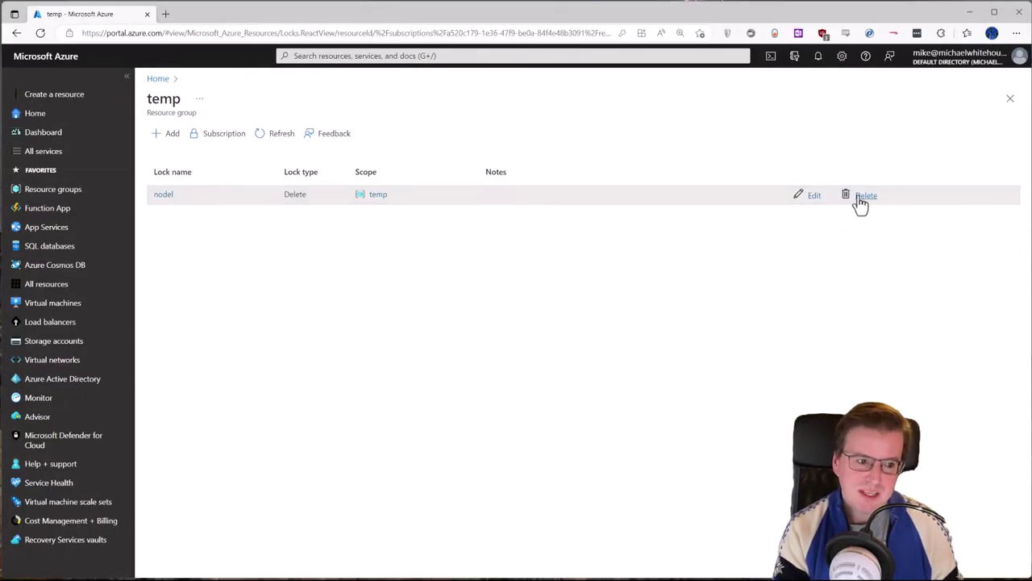
{"action": "left_click", "coordinate": [864, 196]}
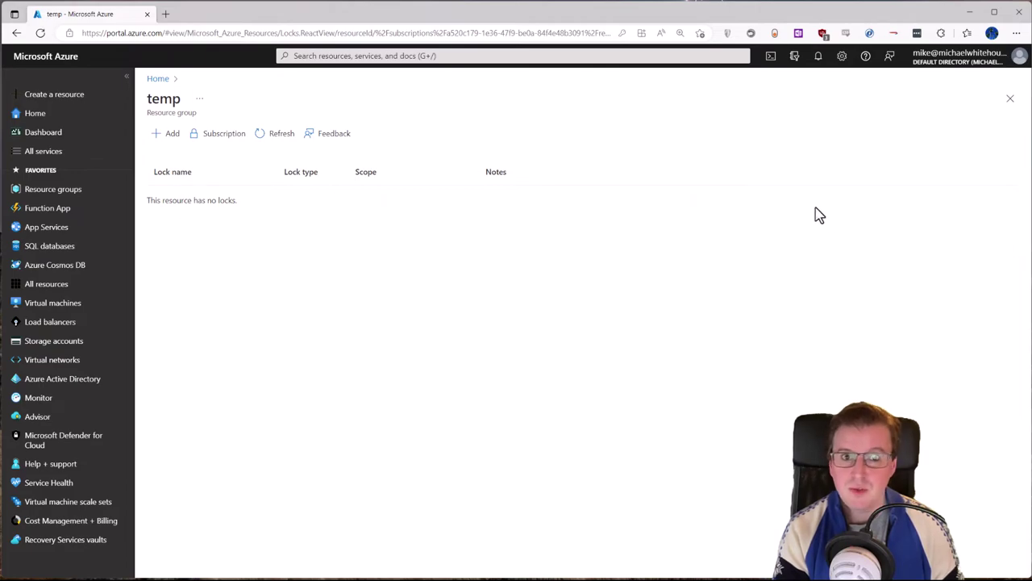
Reopen temp from the resource groups list and delete the resource group, confirming with the name temp.
{"action": "left_click", "coordinate": [161, 80]}
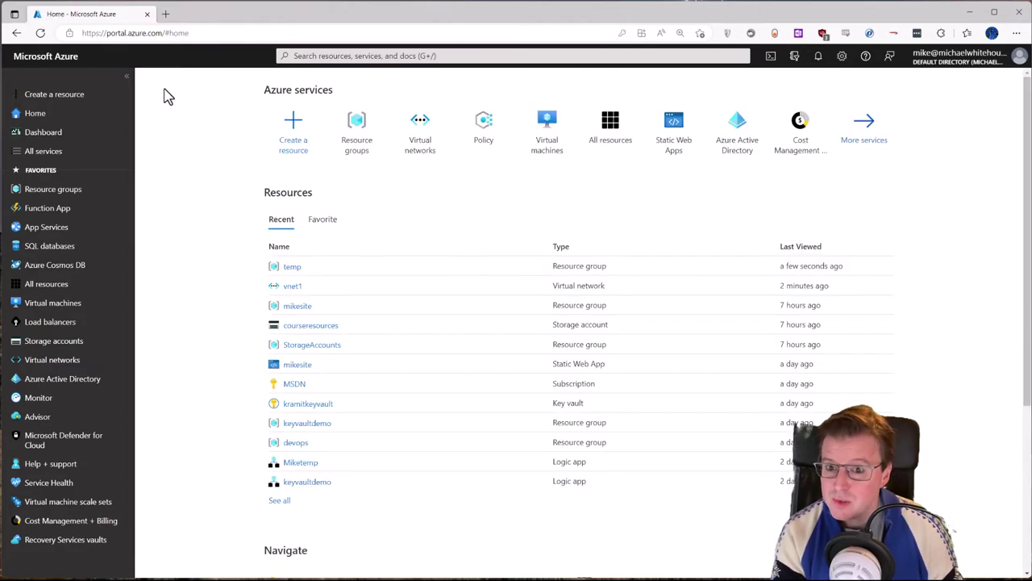
{"action": "left_click", "coordinate": [372, 148]}
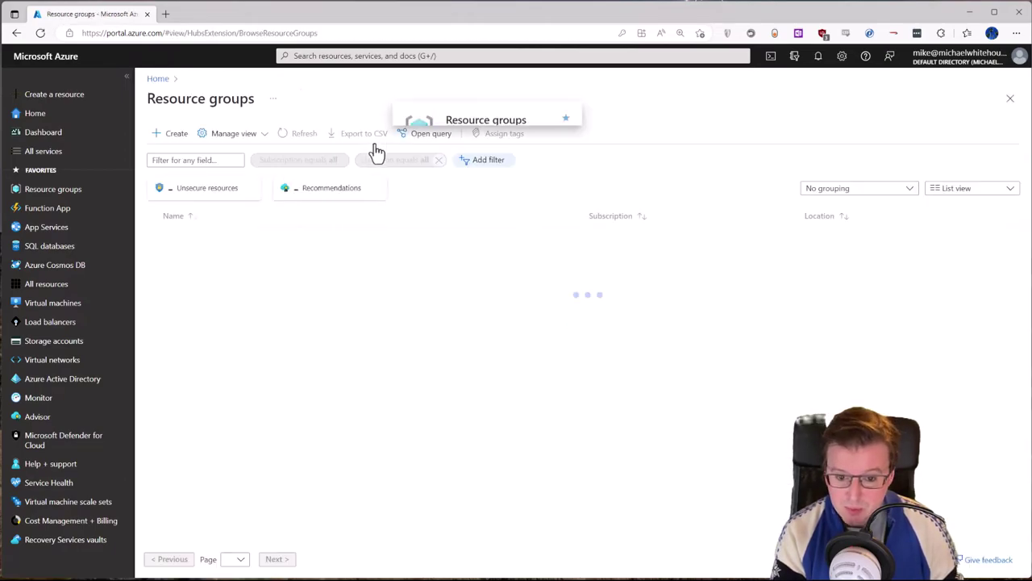
{"action": "left_click", "coordinate": [191, 523]}
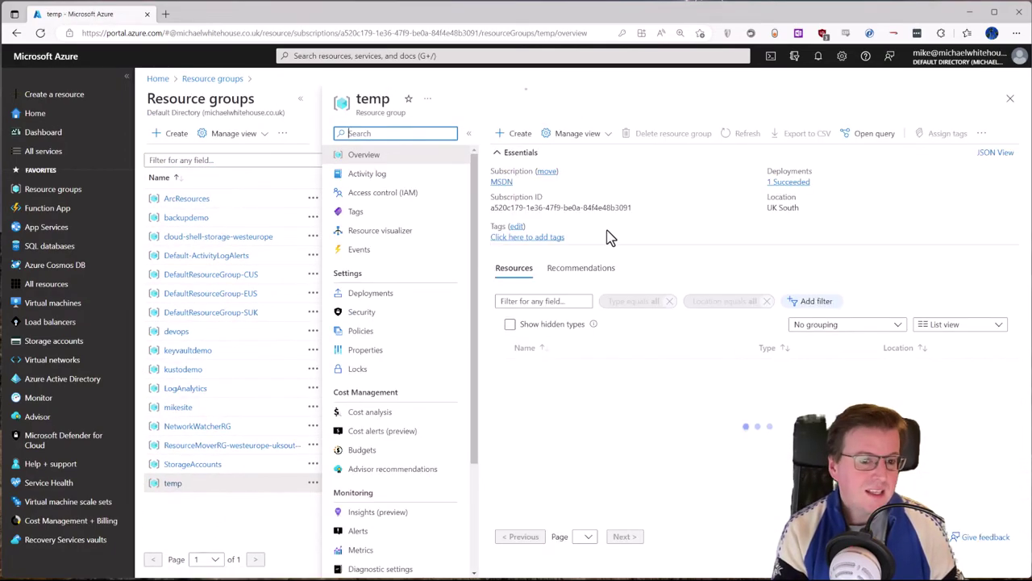
{"action": "left_click", "coordinate": [667, 134]}
{"action": "left_click", "coordinate": [699, 180]}
{"action": "type", "text": "temp"}
{"action": "left_click", "coordinate": [720, 558]}
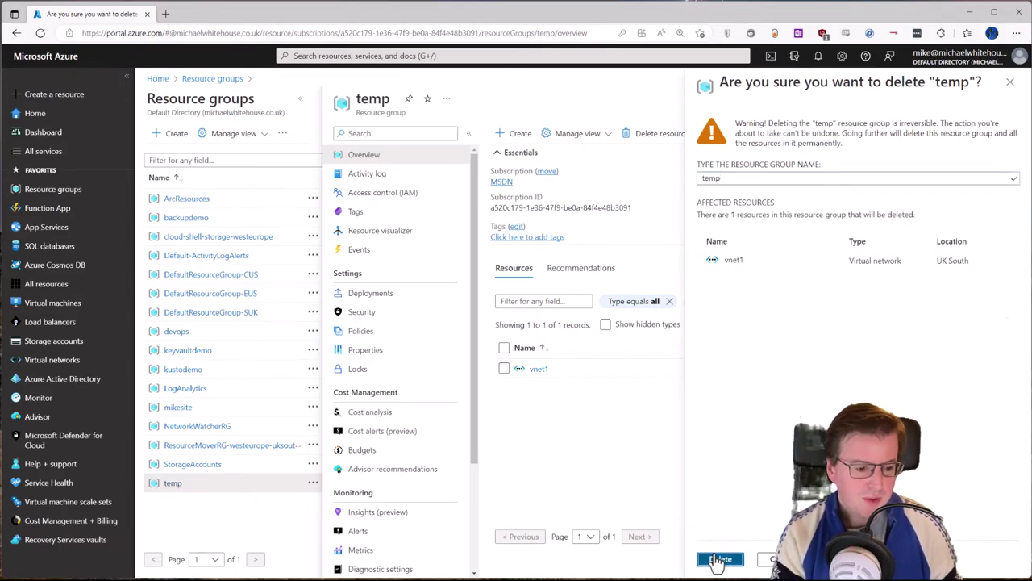